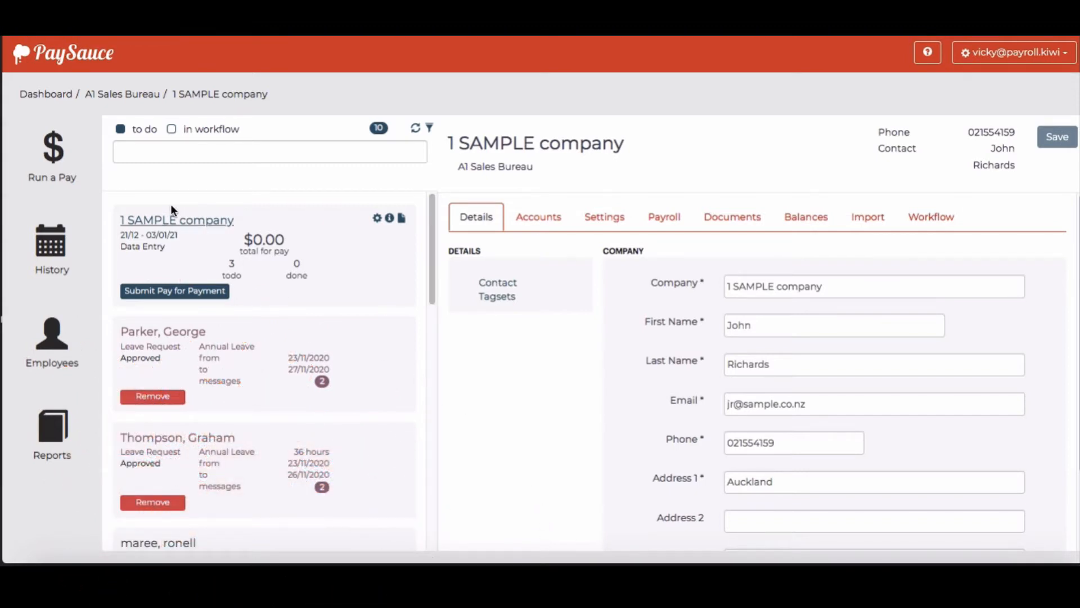
In the 21/12 - 03/01/21 pay run, apply the Statutory Holiday Taken leave payments for 25th - Christmas Day to all employees.
click(45, 145)
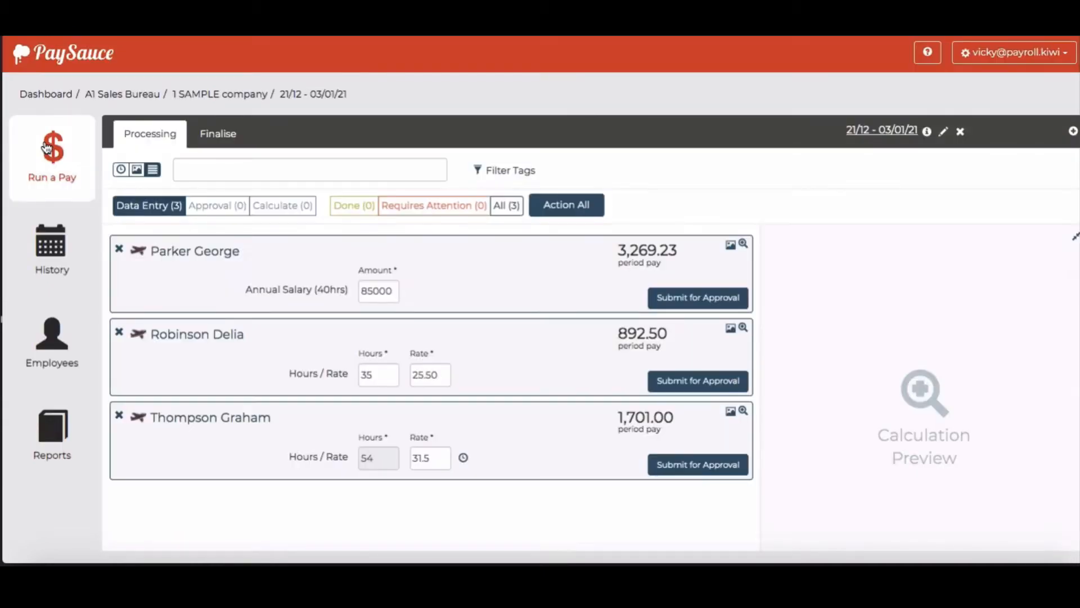
click(137, 170)
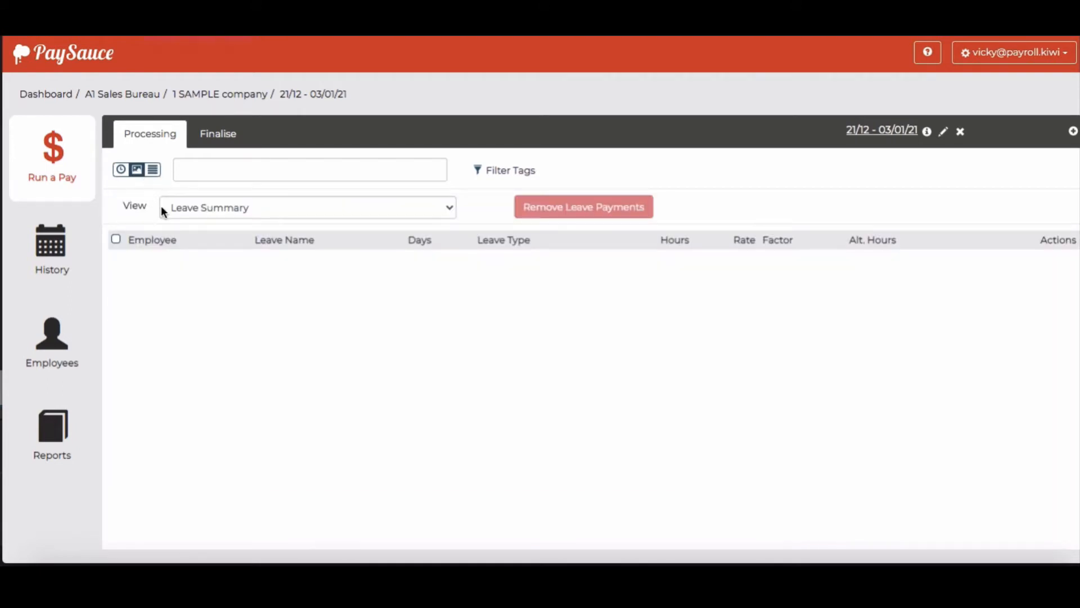
click(251, 208)
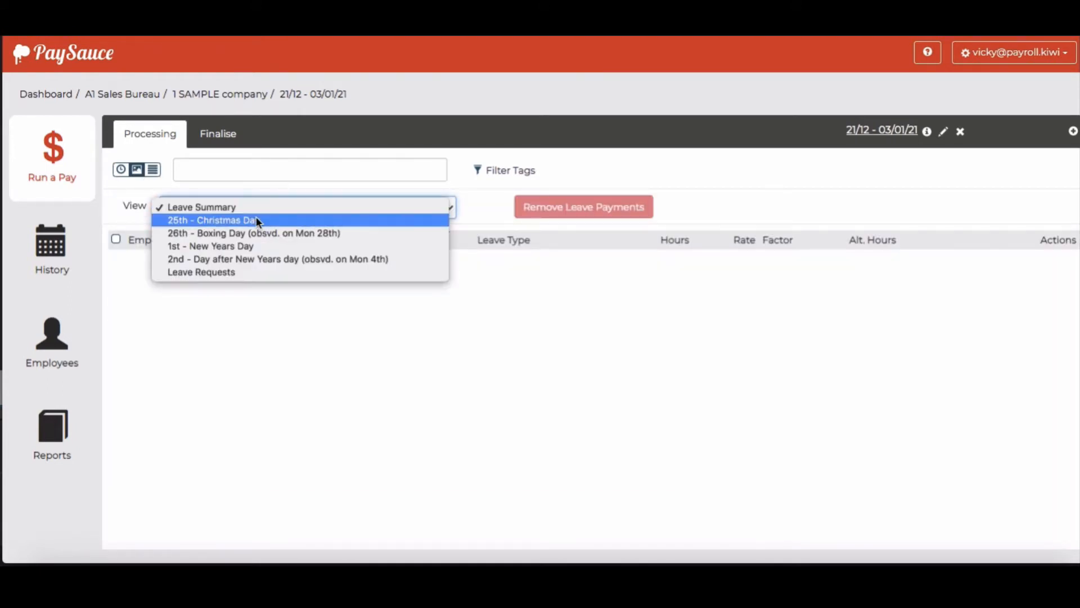
click(255, 220)
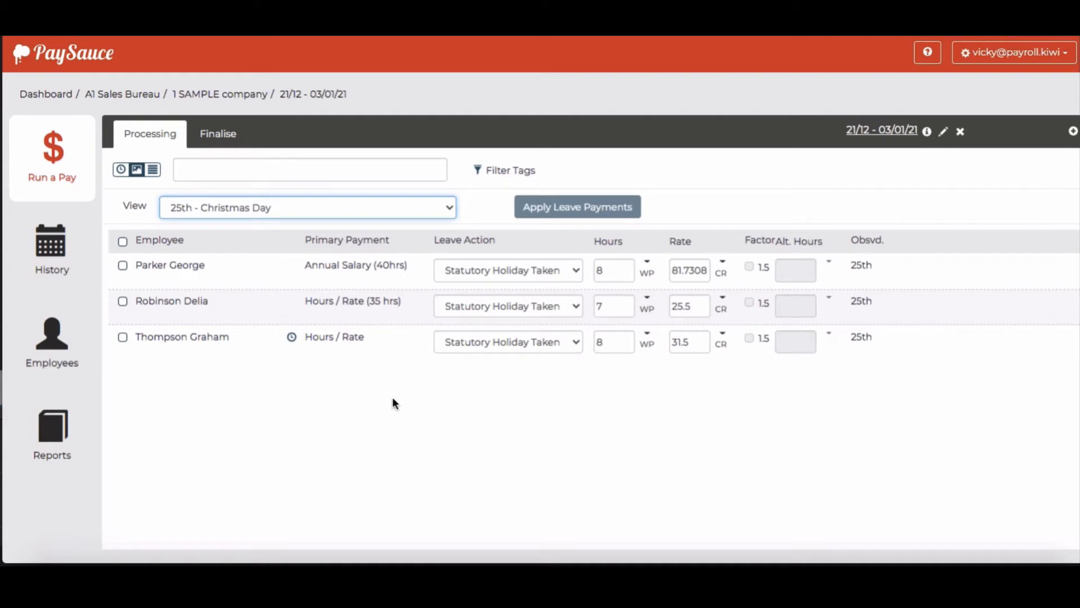
click(122, 241)
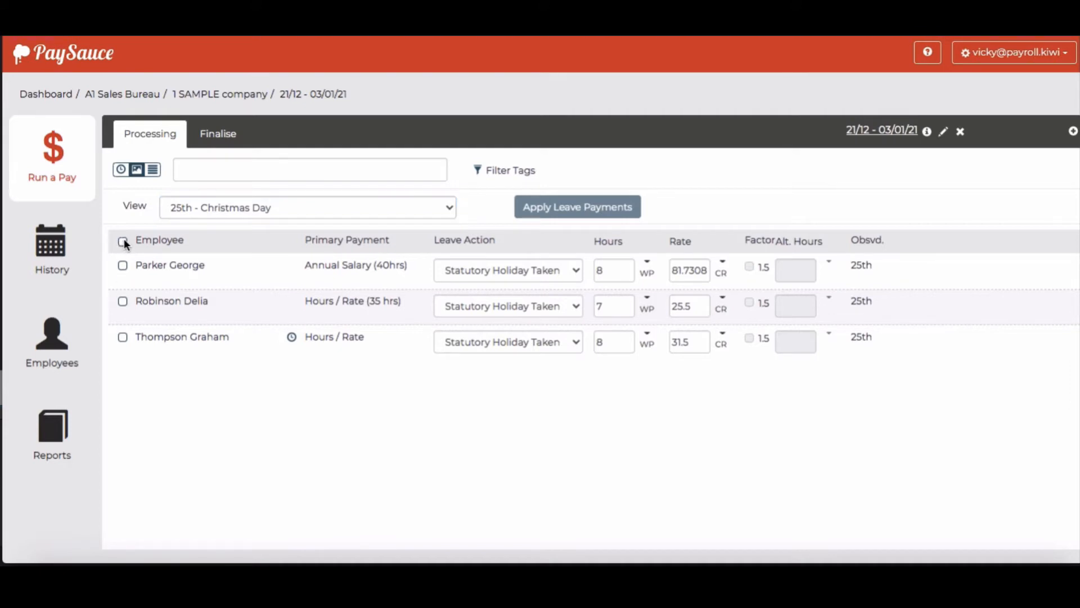
click(580, 211)
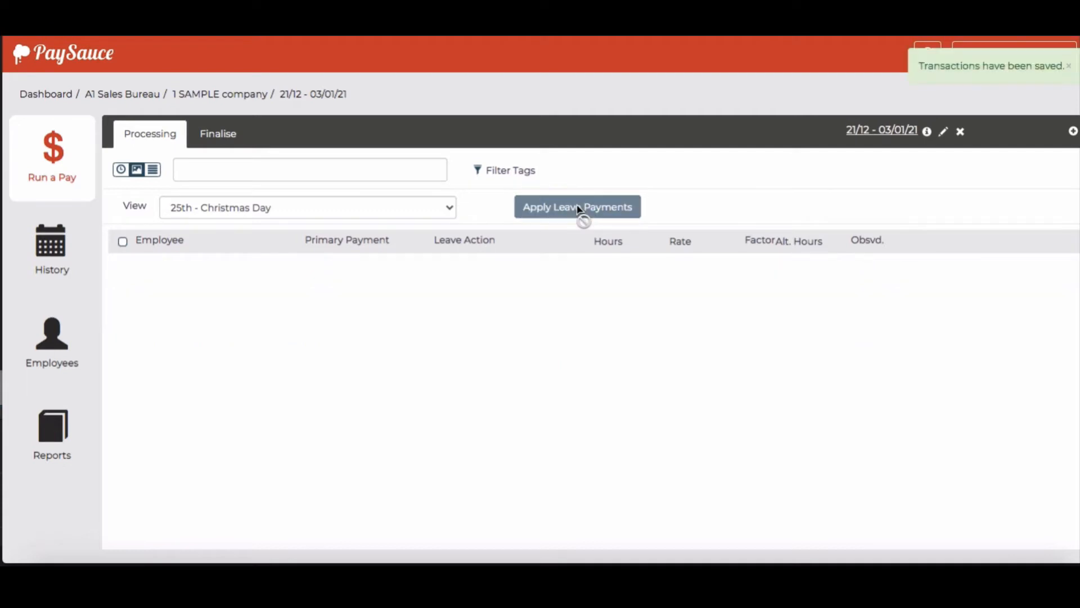
For 26th - Boxing Day (obsvd. on Mon 28th), check the timesheet of the Public Holiday Worked employee and apply leave payments to all employees.
click(444, 210)
click(407, 219)
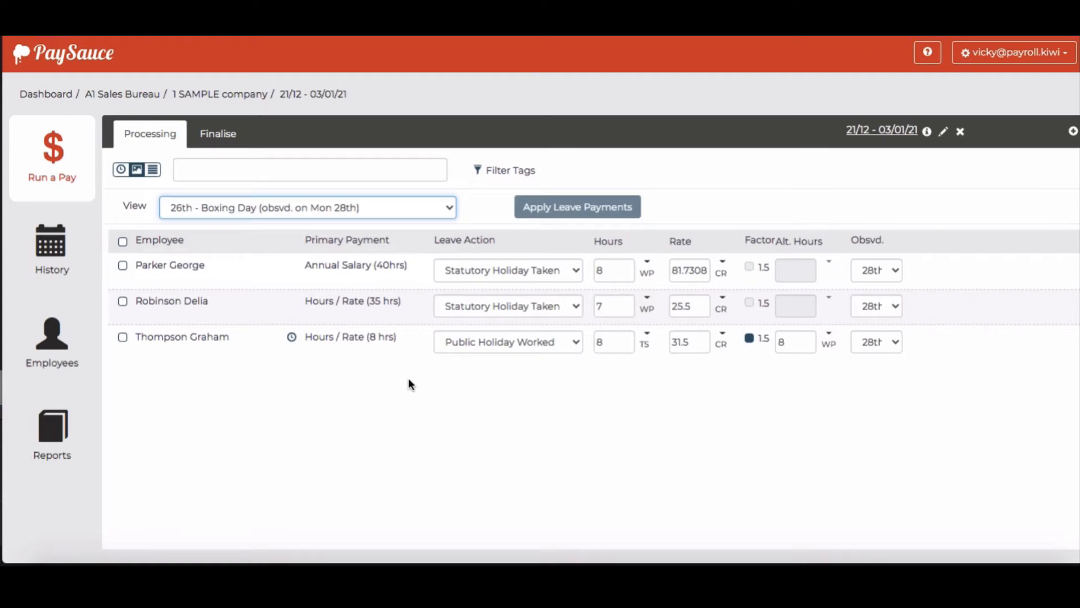
click(277, 353)
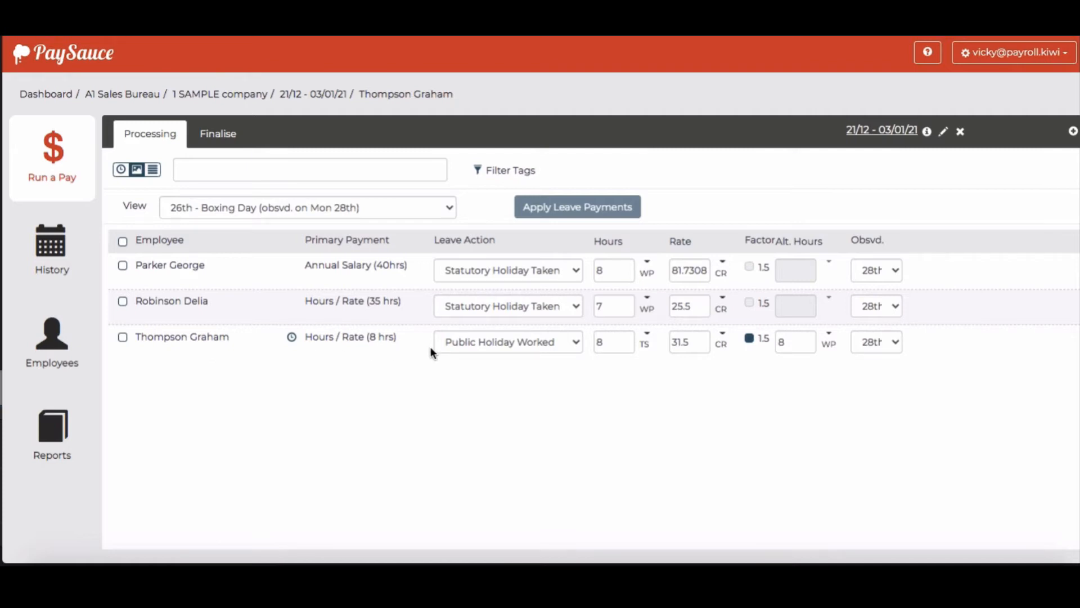
click(292, 339)
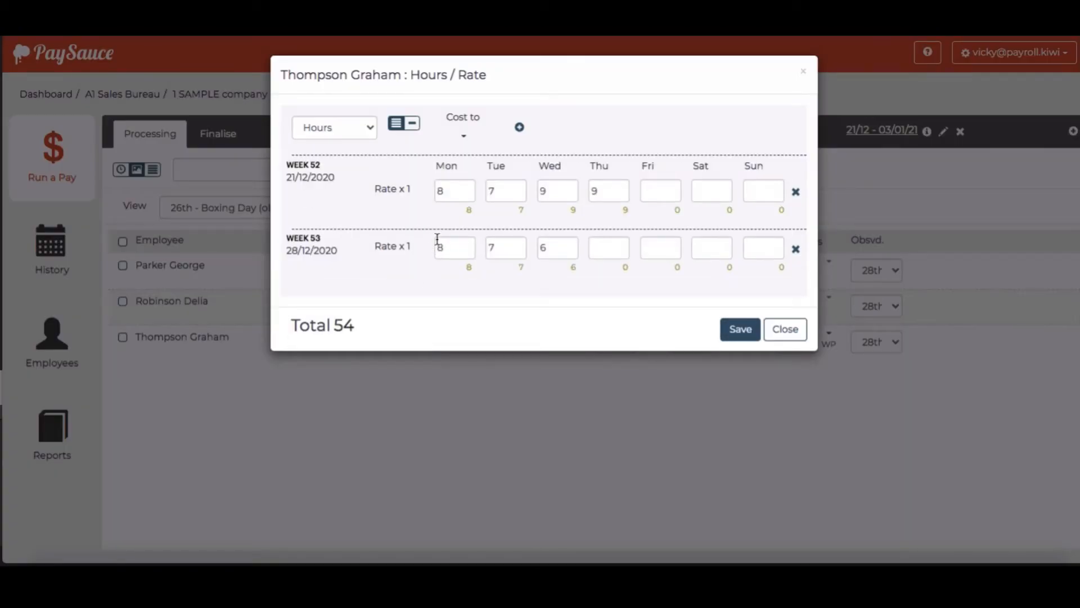
click(779, 329)
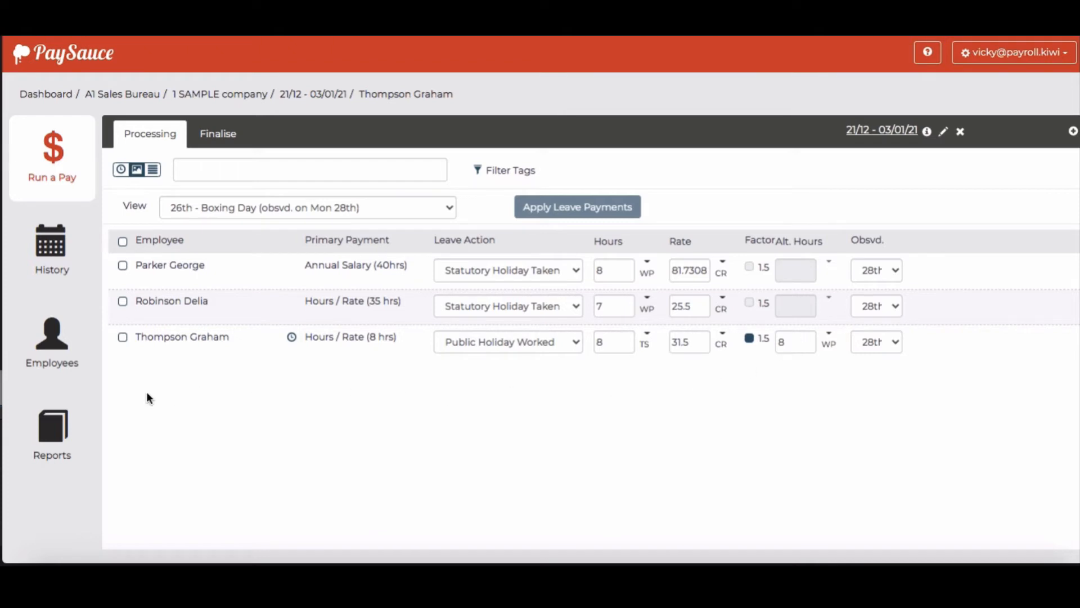
click(122, 242)
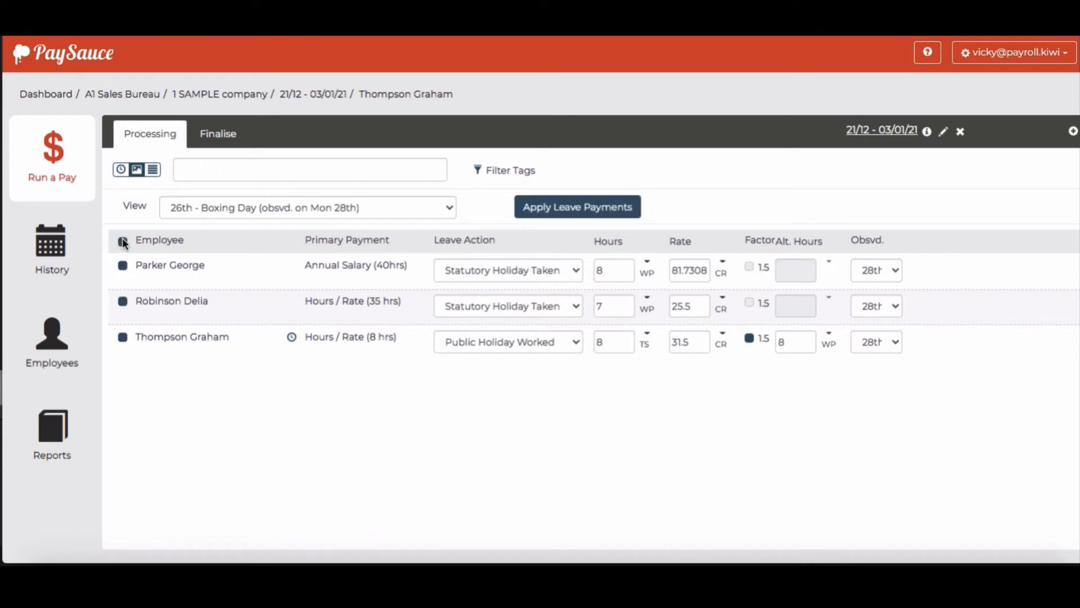
click(574, 207)
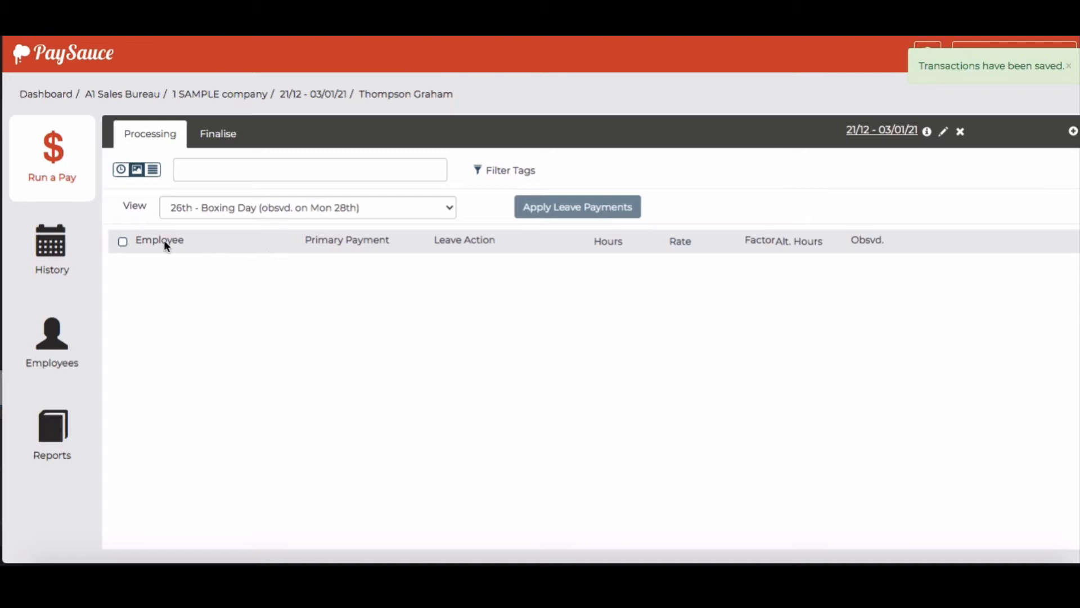
Review the holiday payments in the pay run's data entry list and preview the pay calculation of the employee with 54 timesheet hours.
click(157, 133)
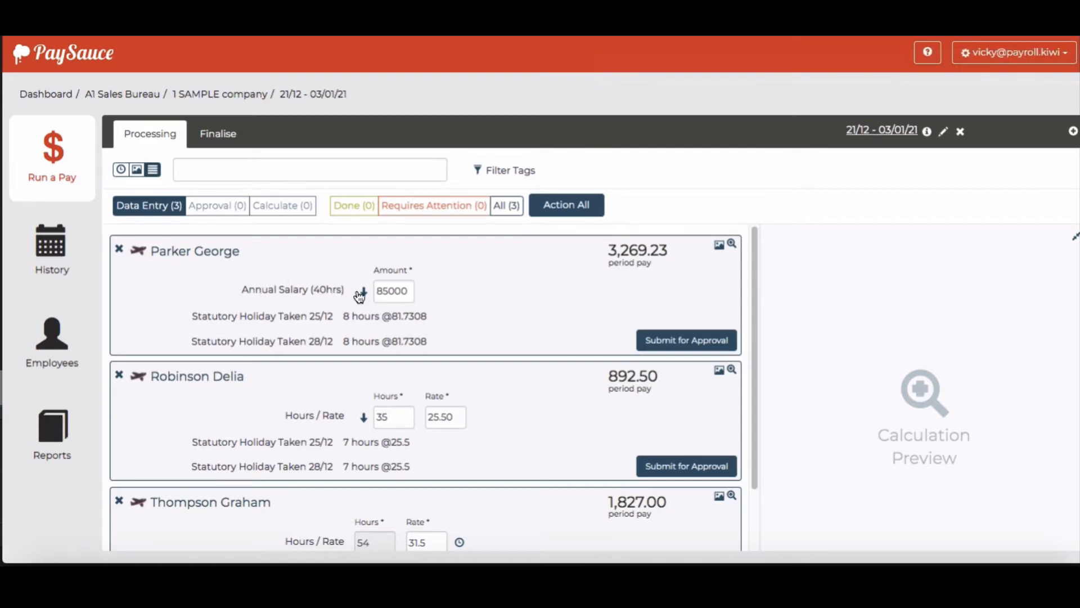
mouse_move(363, 297)
mouse_move(361, 421)
scroll(427, 452, down, 2)
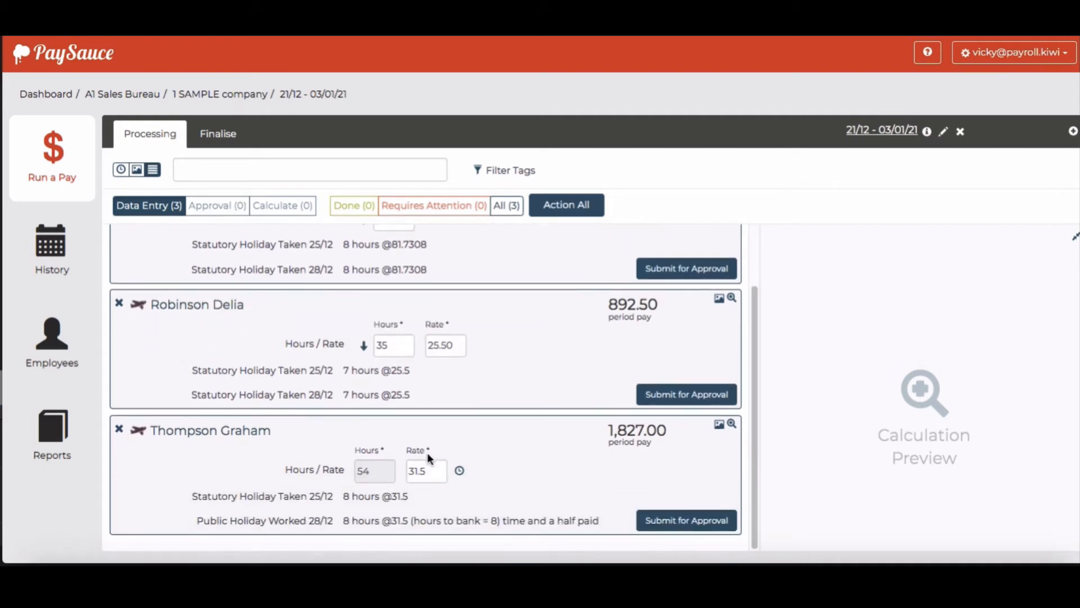
click(427, 453)
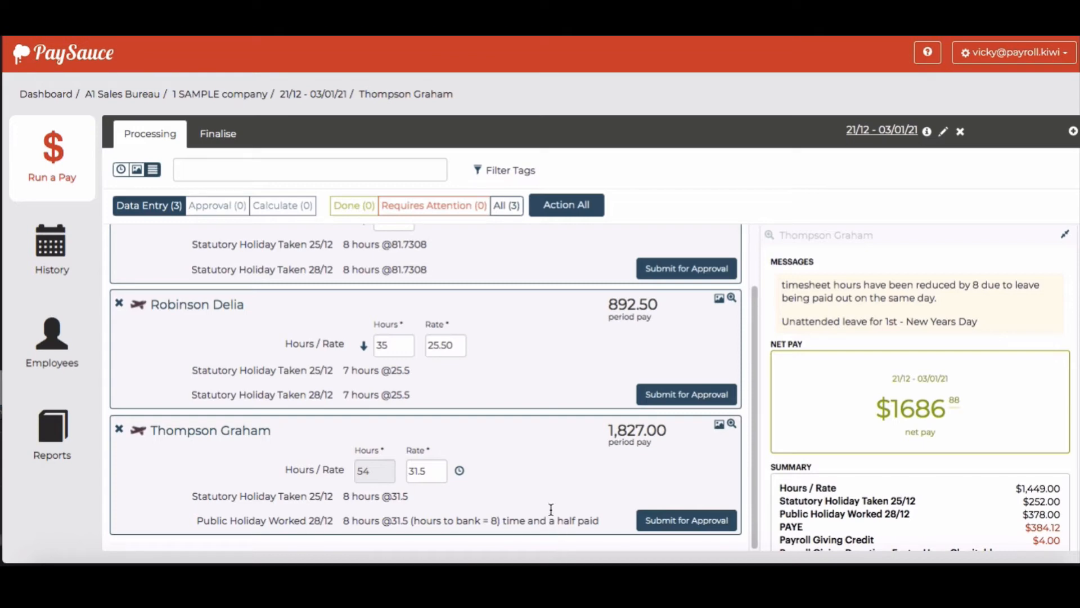
scroll(539, 495, up, 2)
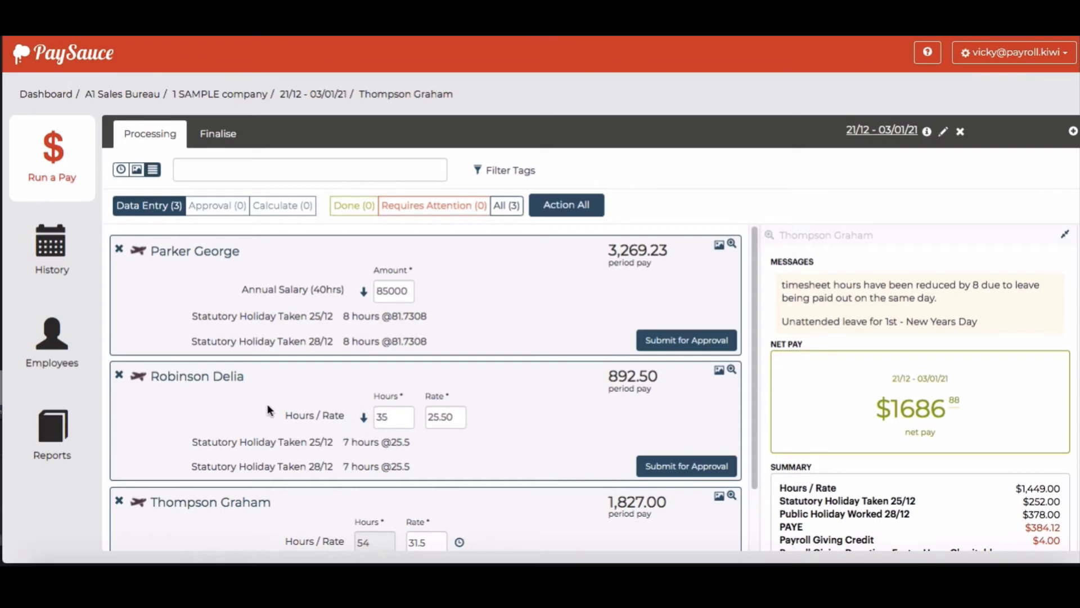
Examine the Annual Salary allowance of the salaried employee, including Reduce by Leave Taken, period hours and work pattern.
click(198, 255)
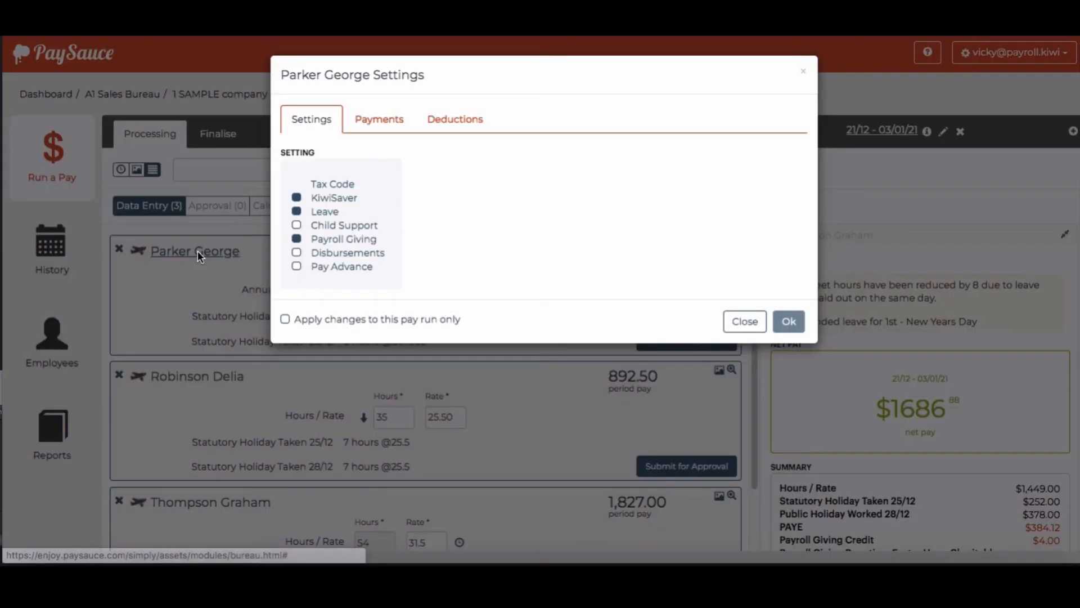
click(374, 128)
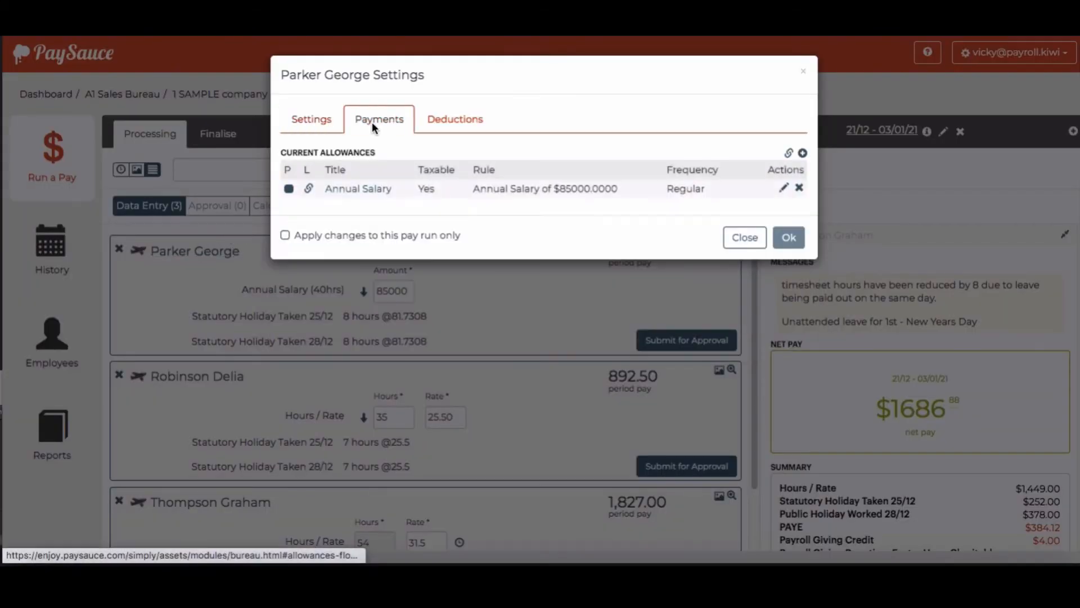
click(349, 190)
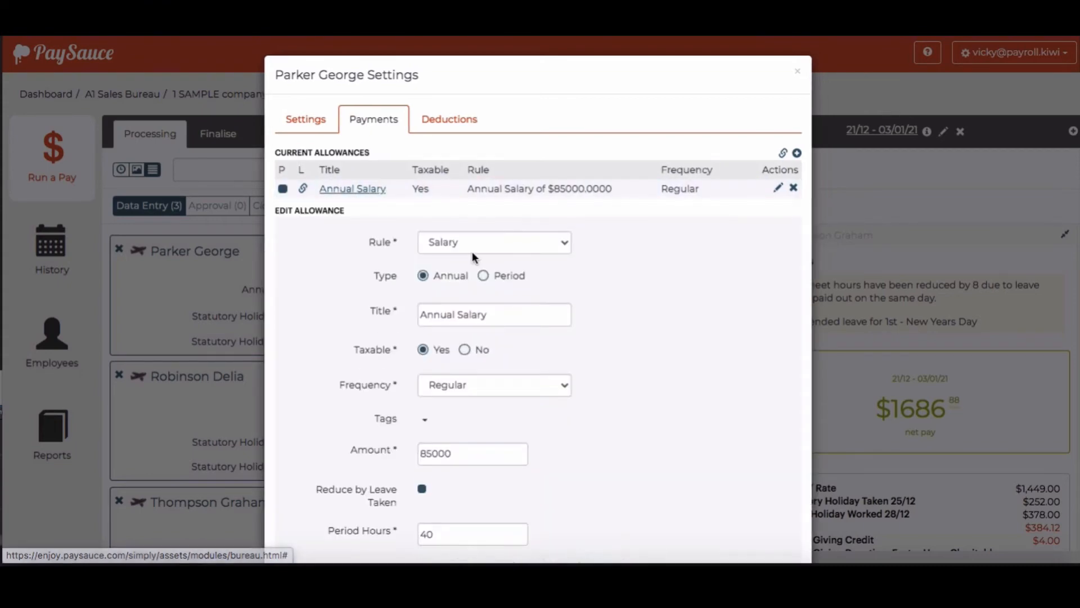
scroll(471, 251, down, 3)
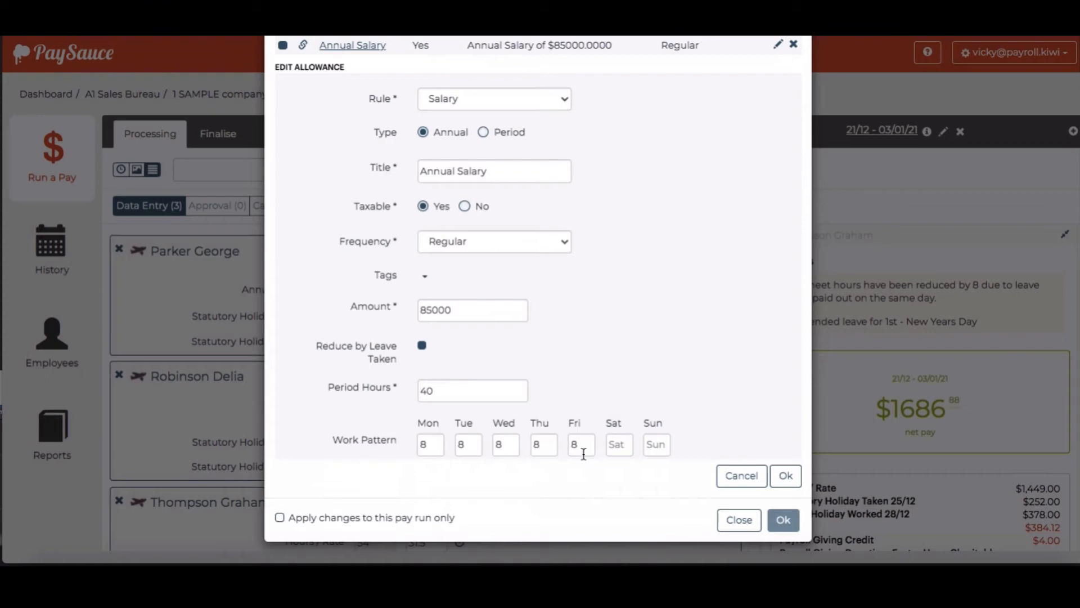
click(786, 477)
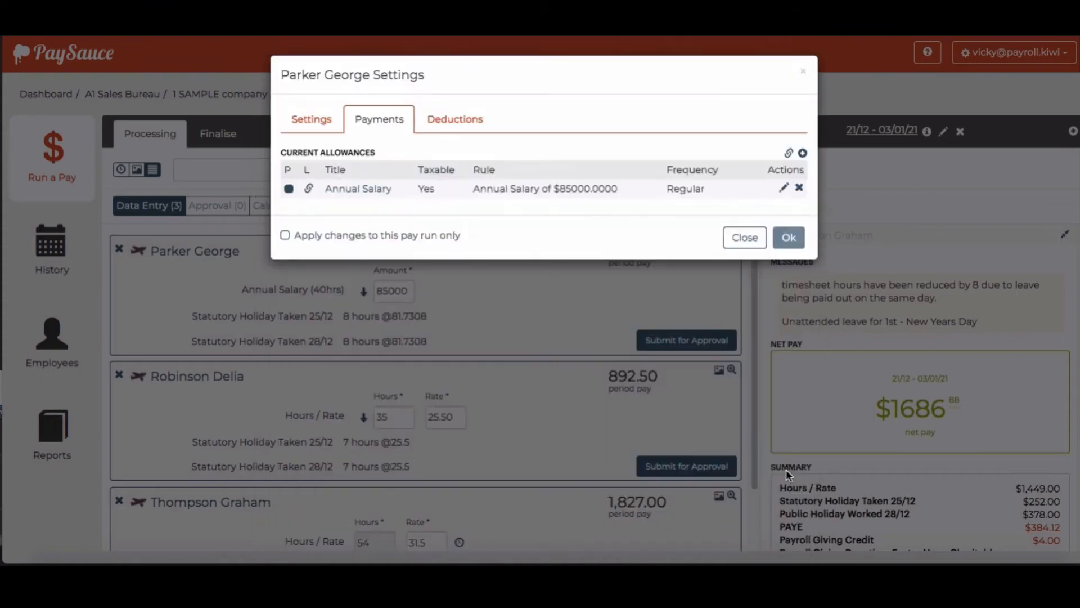
click(728, 233)
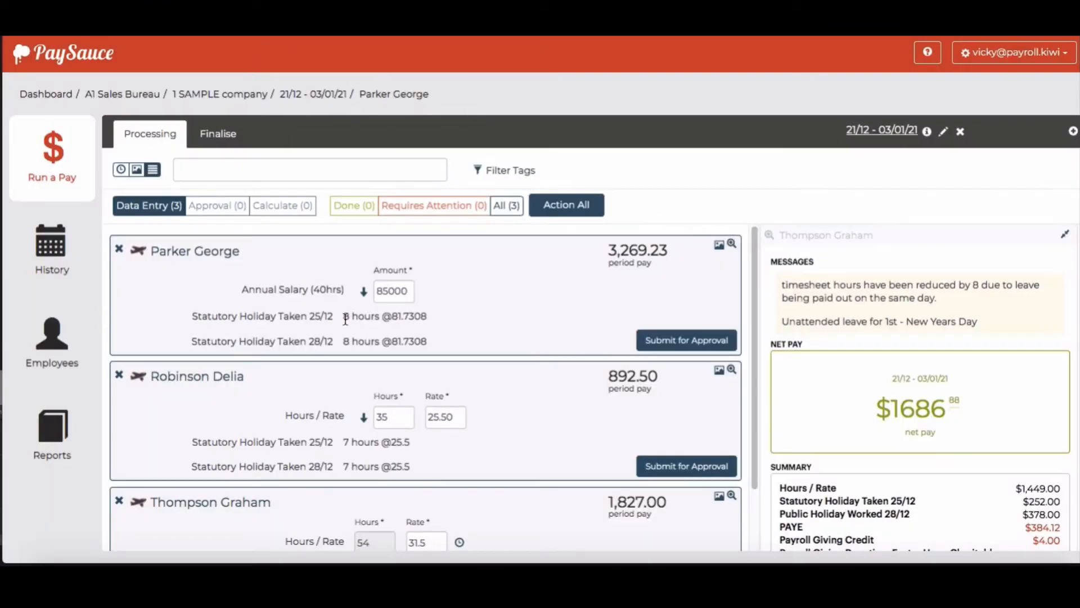
Examine the Hours / Rate allowance of the 35-hour employee, including Reduce by Leave Taken, rate and work pattern.
click(213, 376)
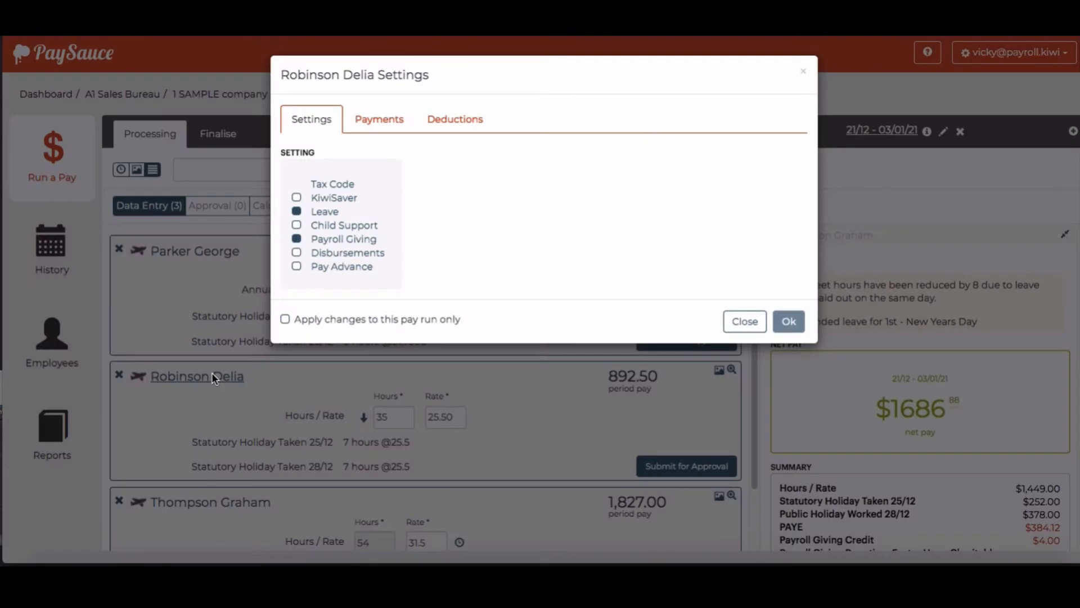
click(381, 117)
click(354, 190)
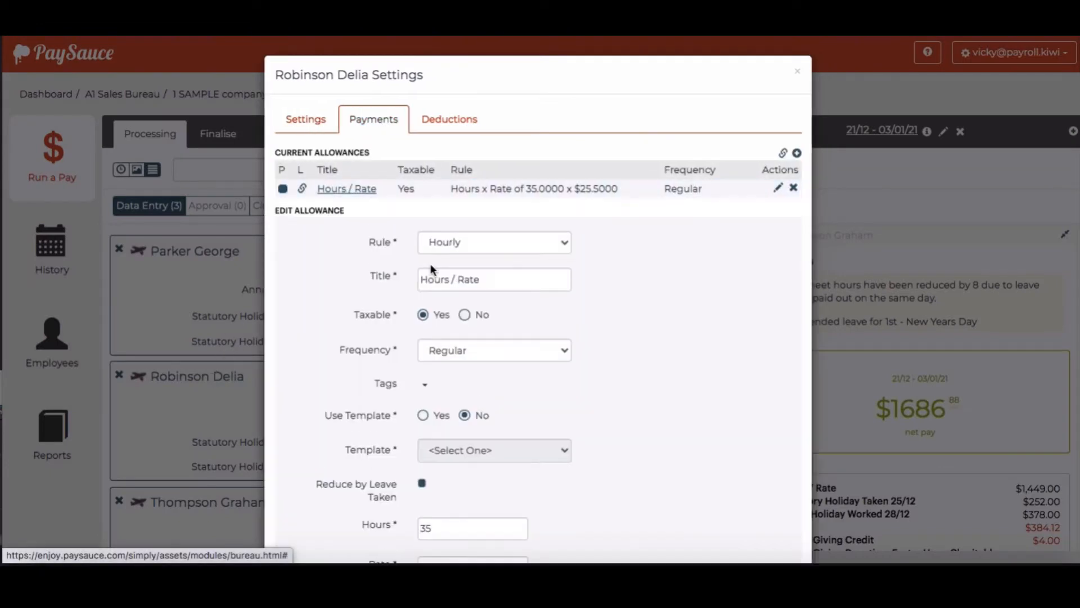
scroll(423, 349, down, 3)
scroll(425, 397, down, 2)
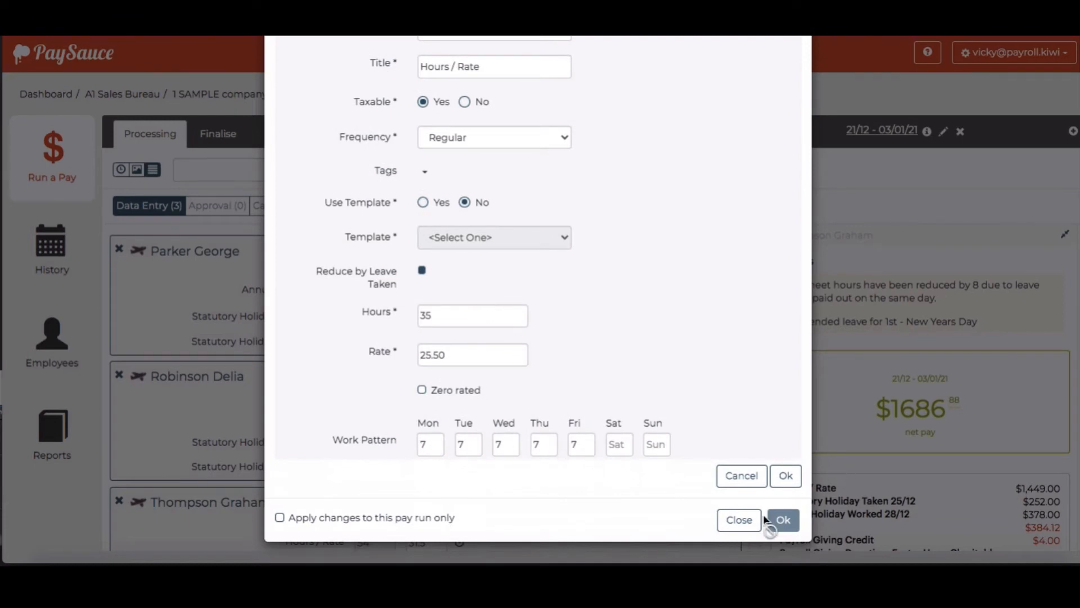
click(739, 519)
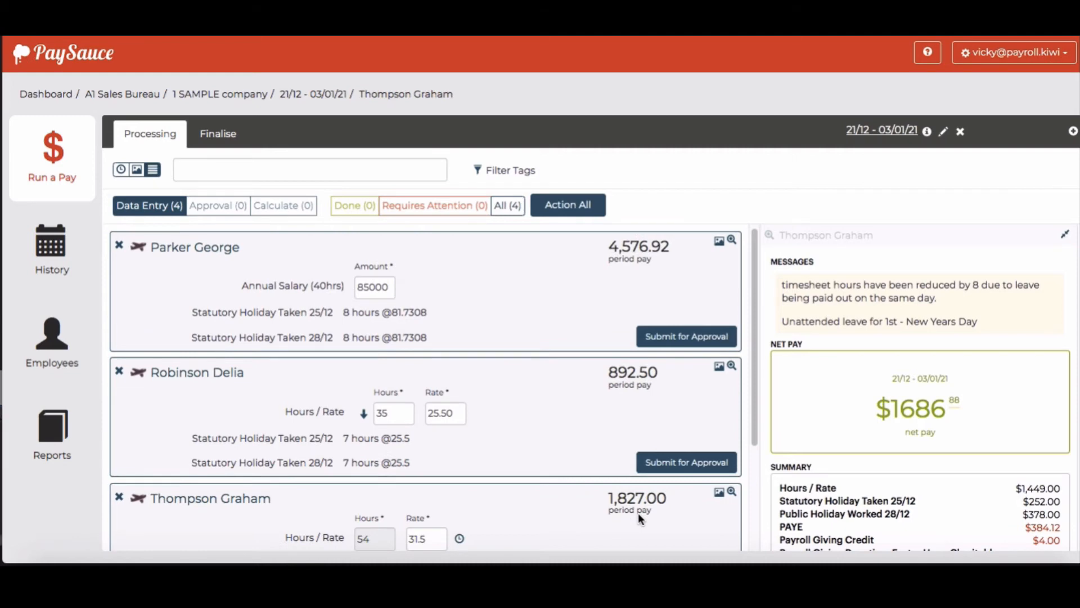
Review the timesheet and holiday entries of the last two employees in the pay run's data entry list.
scroll(638, 514, down, 2)
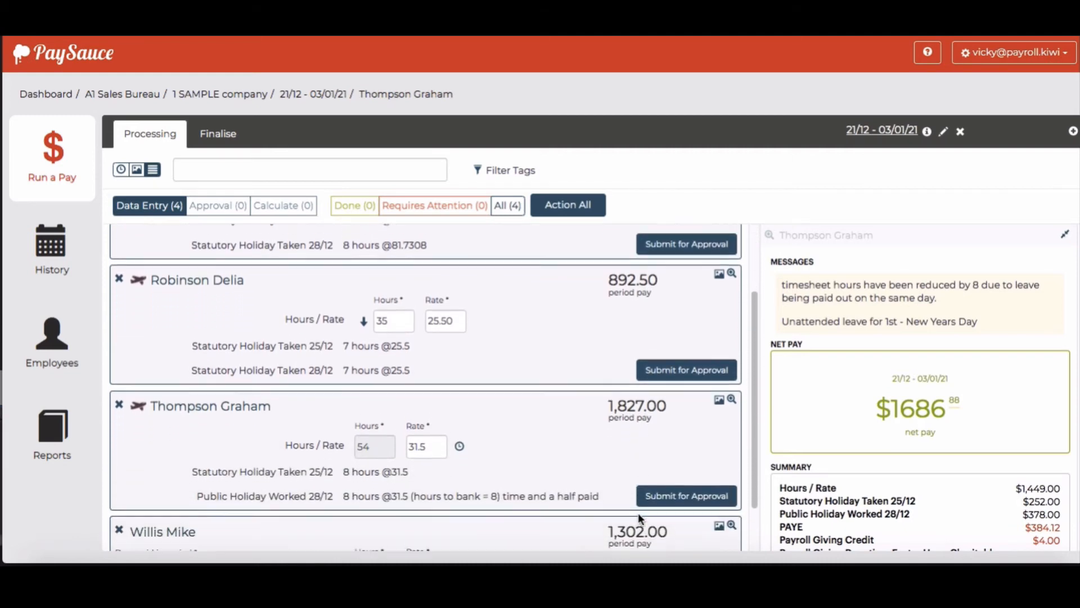
scroll(638, 512, down, 1)
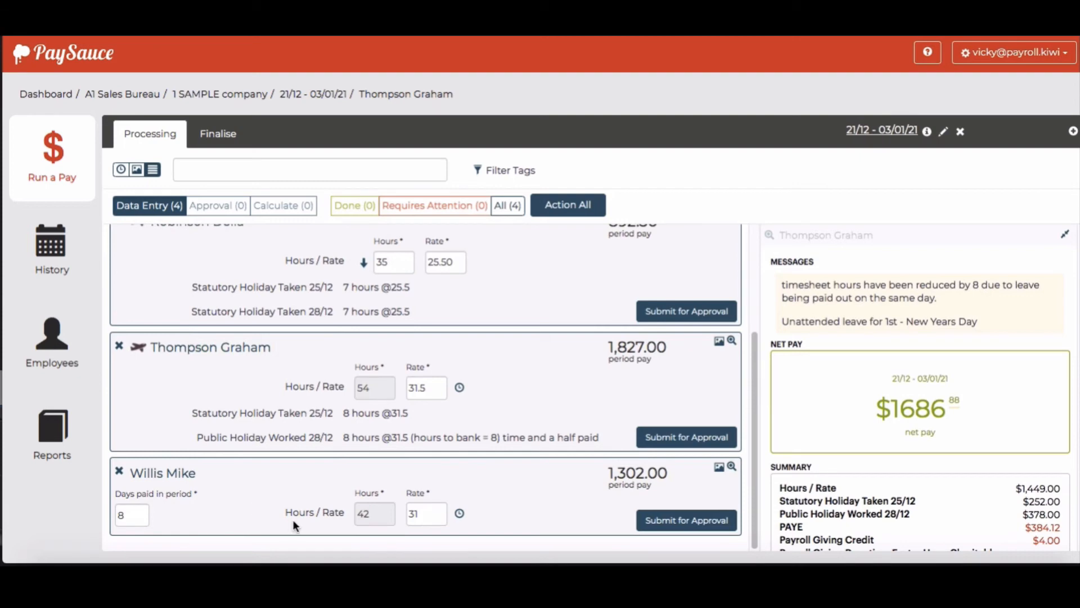
scroll(237, 501, up, 3)
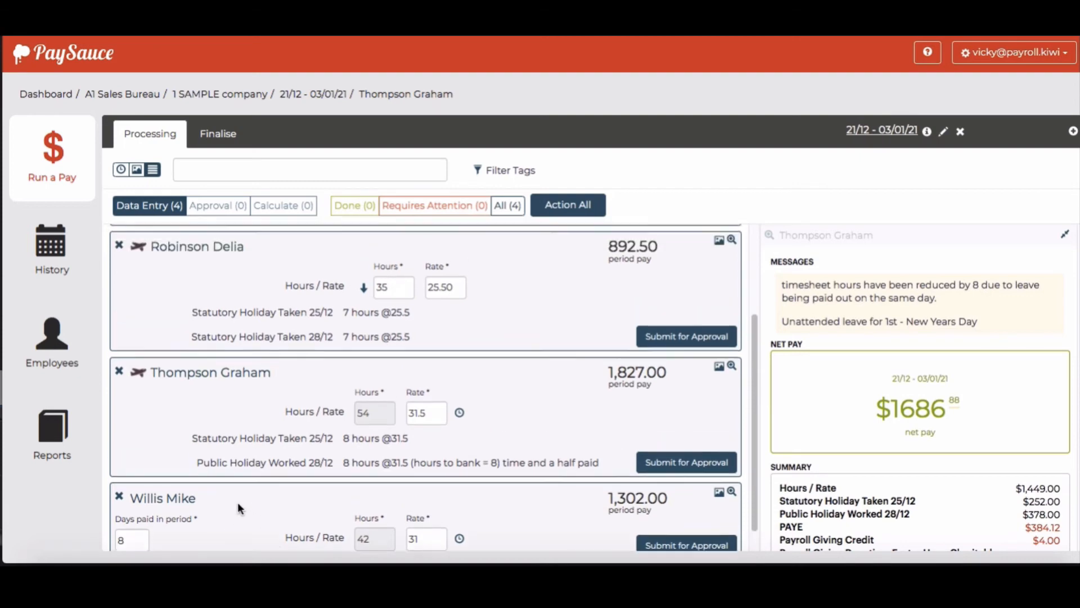
In the leave view for 25th - Christmas Day, apply a Statutory Holiday Taken payment to the remaining Hours / Rate employee.
click(136, 172)
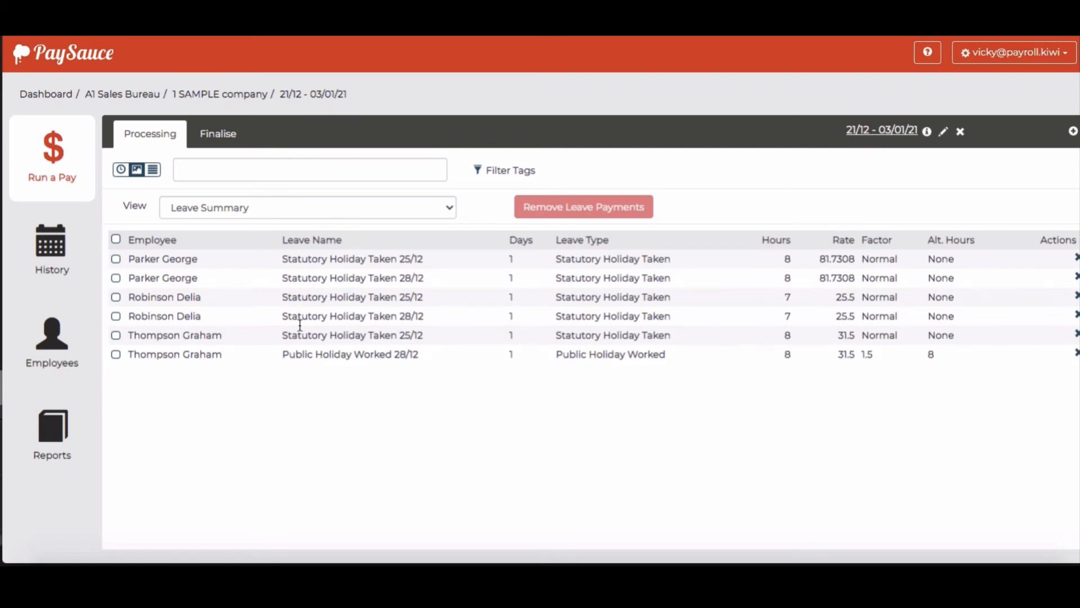
click(310, 207)
click(309, 207)
click(288, 212)
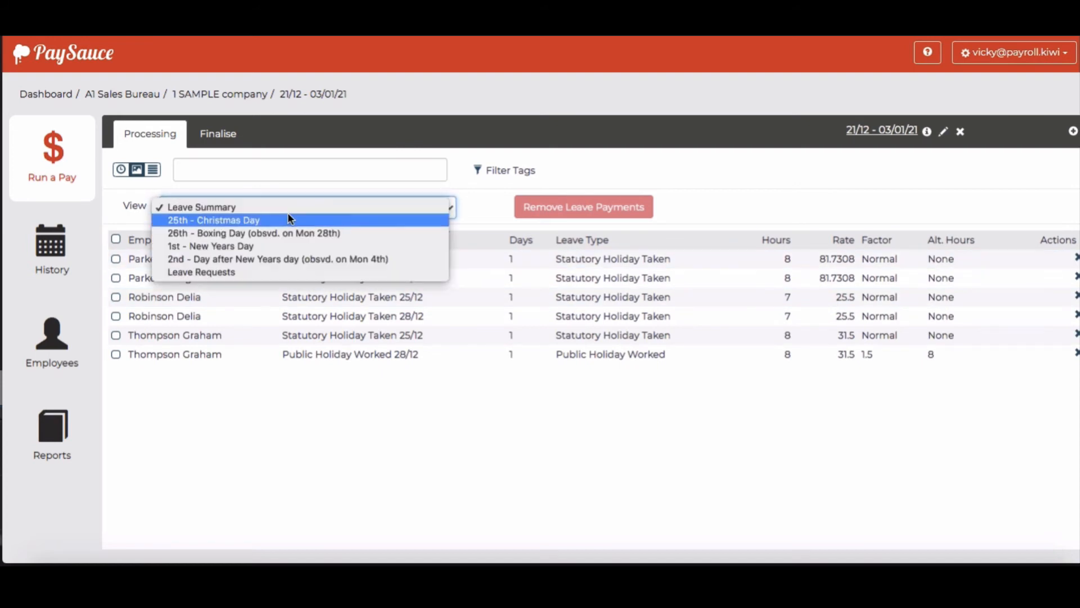
click(281, 221)
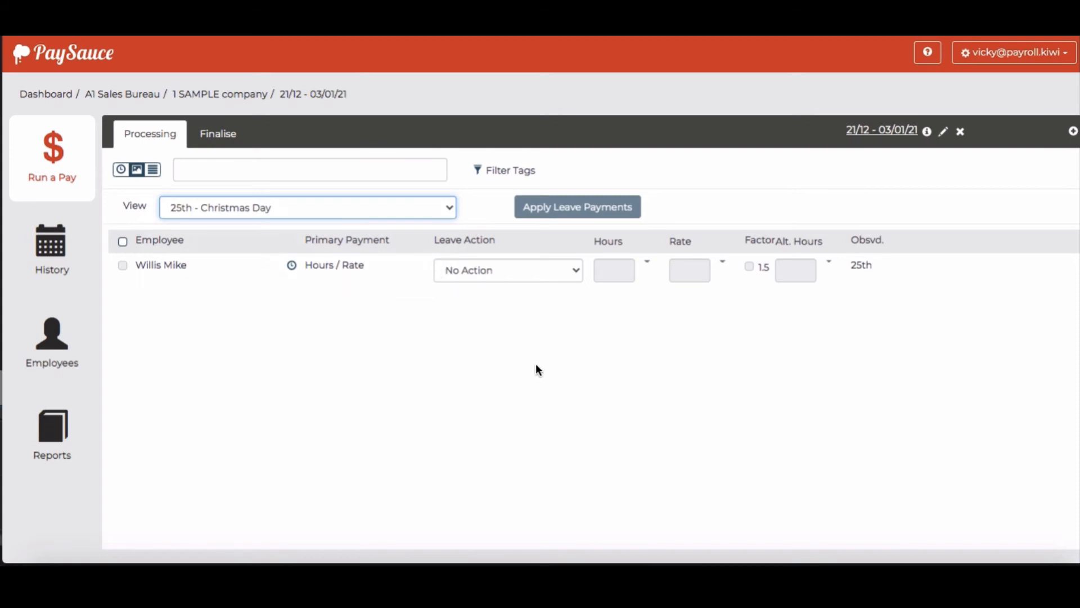
click(573, 274)
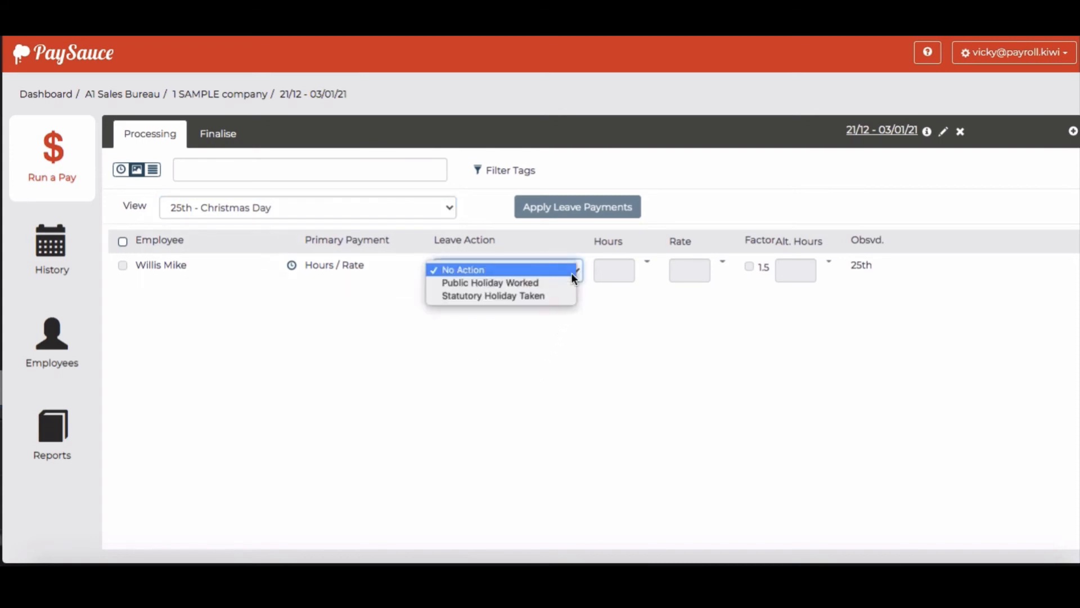
click(550, 297)
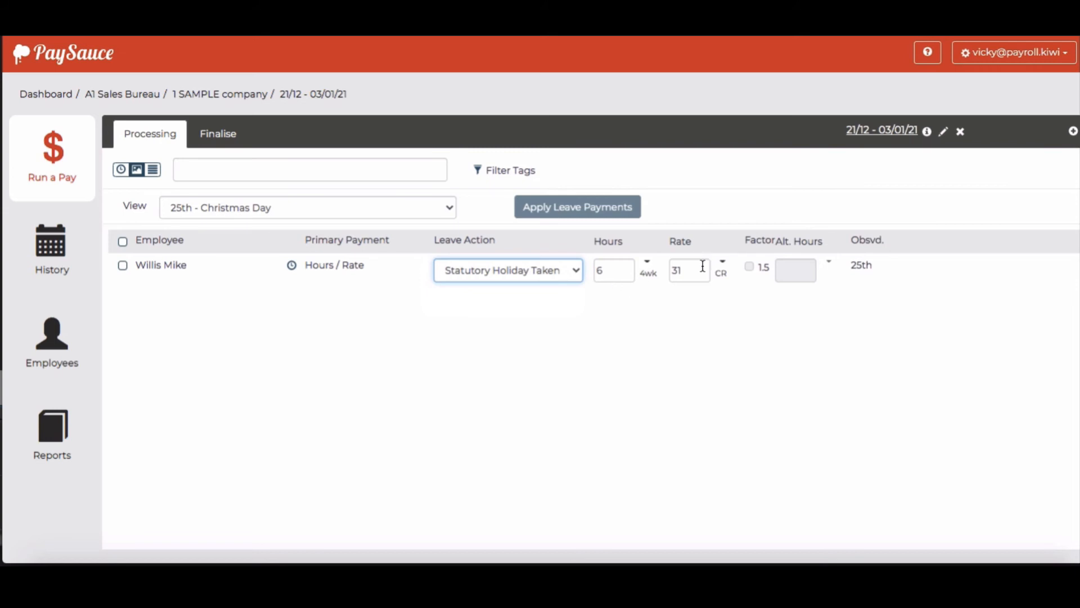
click(123, 265)
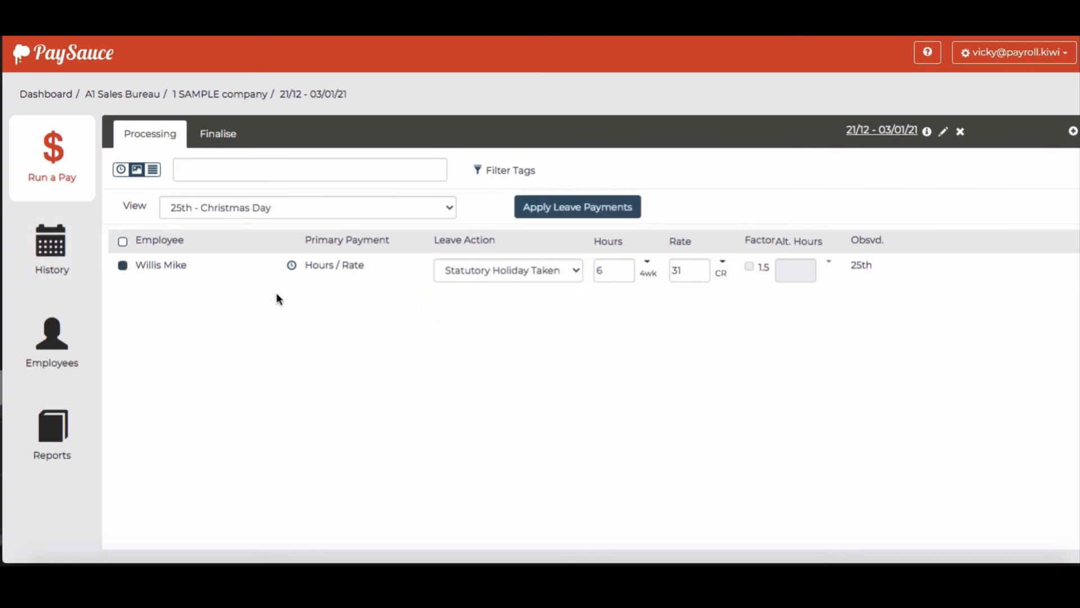
click(586, 207)
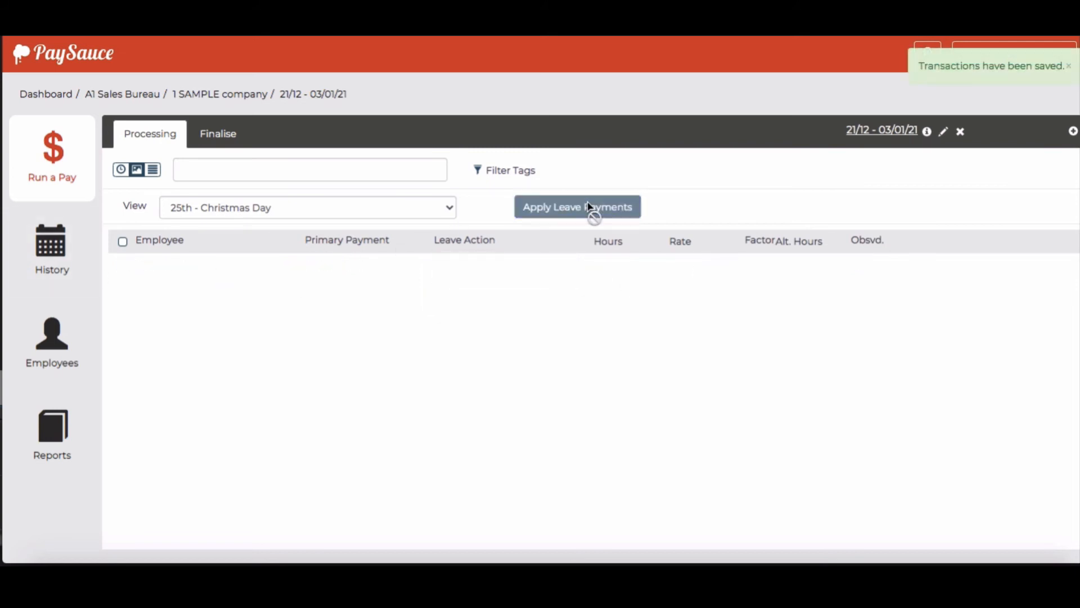
For 26th - Boxing Day (obsvd. on Mon 28th), apply a Statutory Holiday Taken payment to the same remaining employee.
click(391, 203)
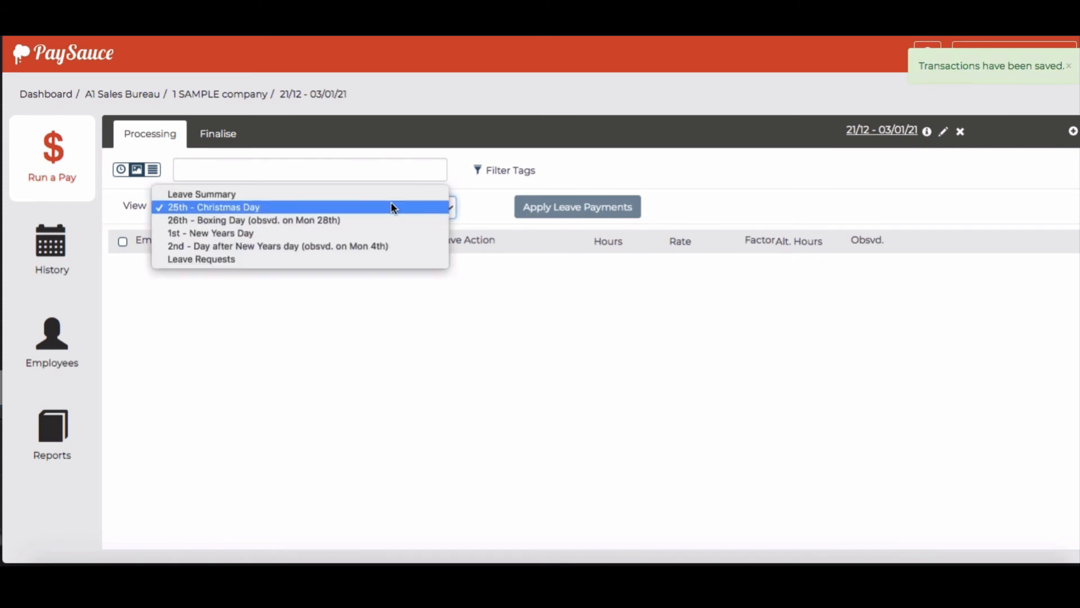
click(380, 222)
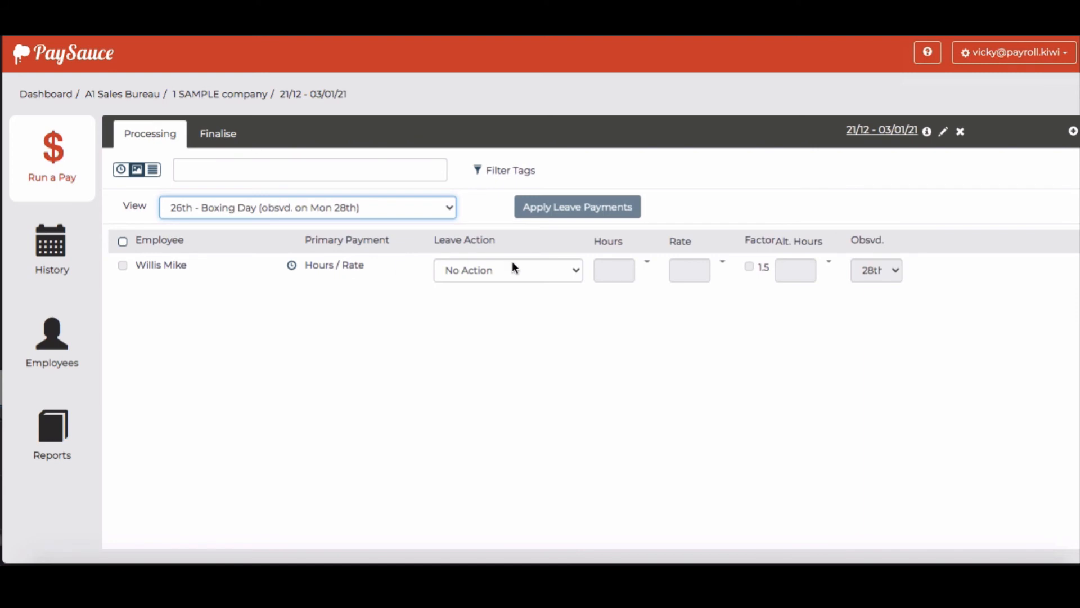
click(542, 269)
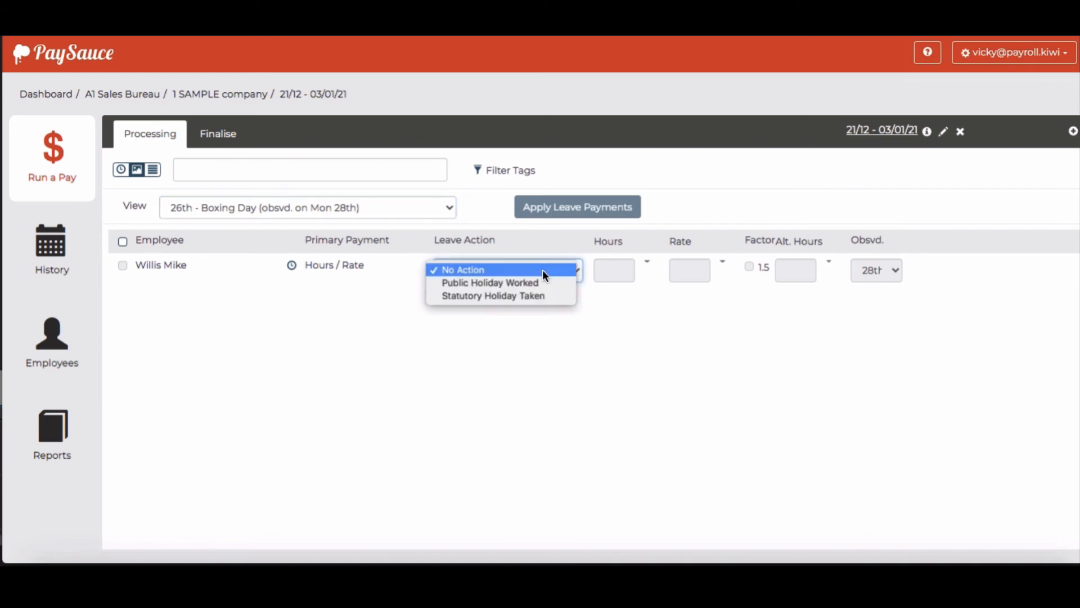
click(532, 295)
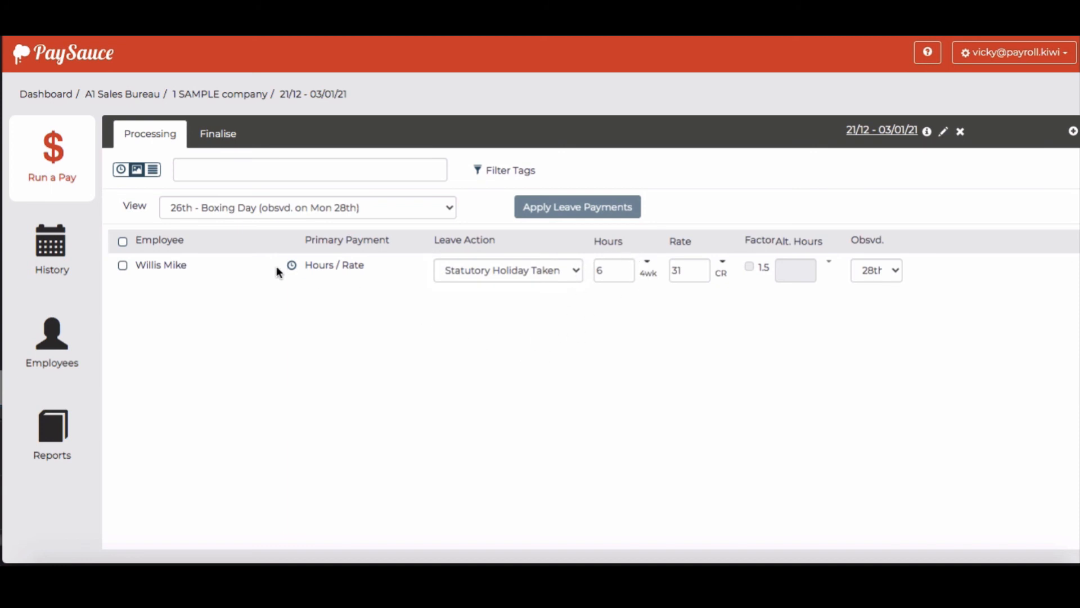
click(122, 265)
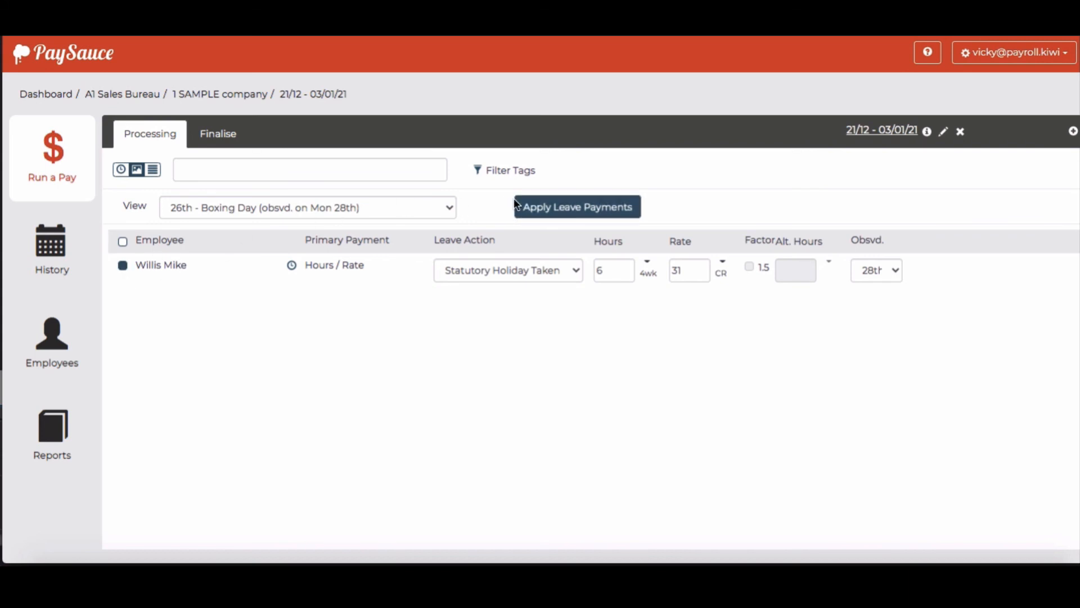
click(544, 208)
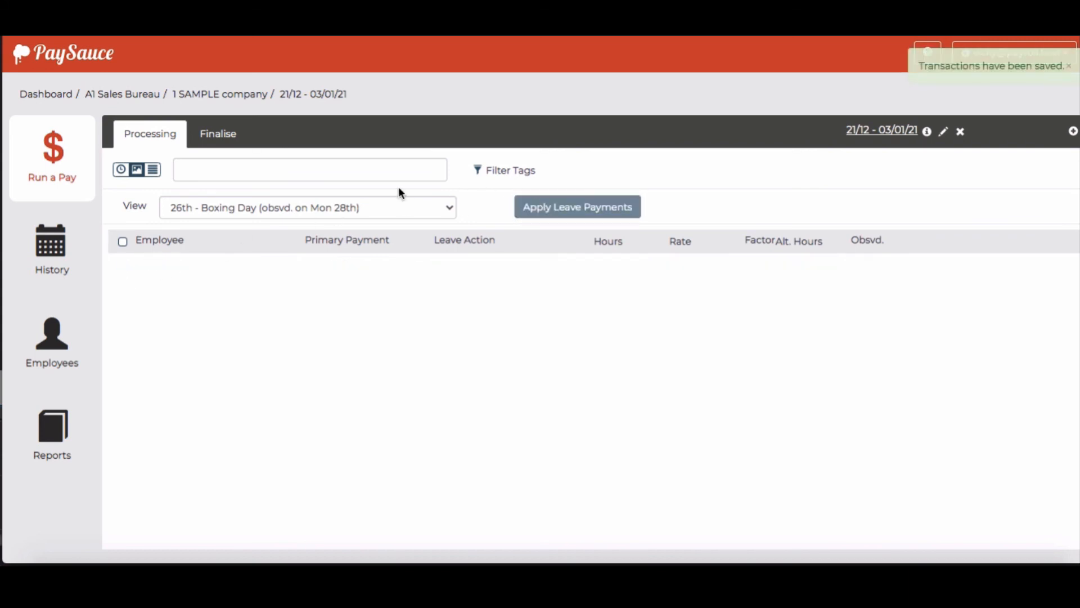
Return to the data entry list and check the holiday payments and days paid of the employee with 42 timesheet hours.
click(155, 133)
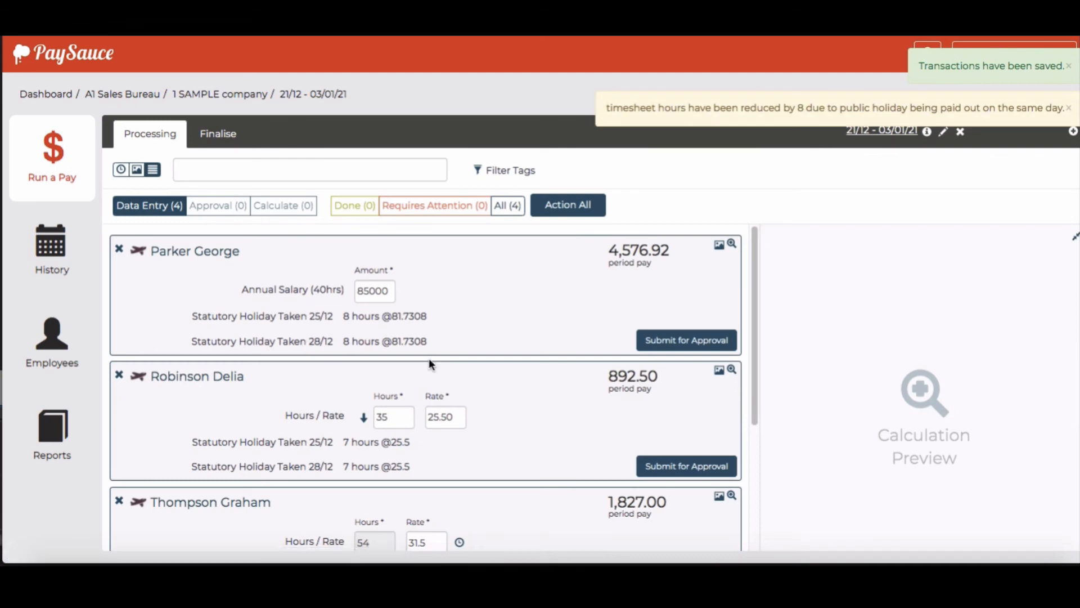
scroll(428, 358, down, 4)
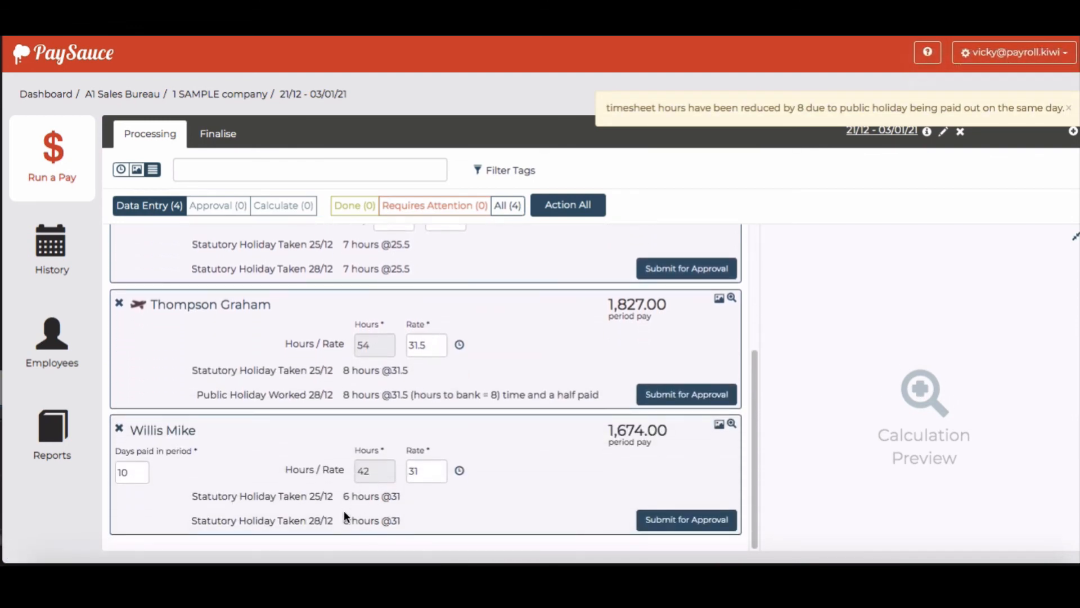